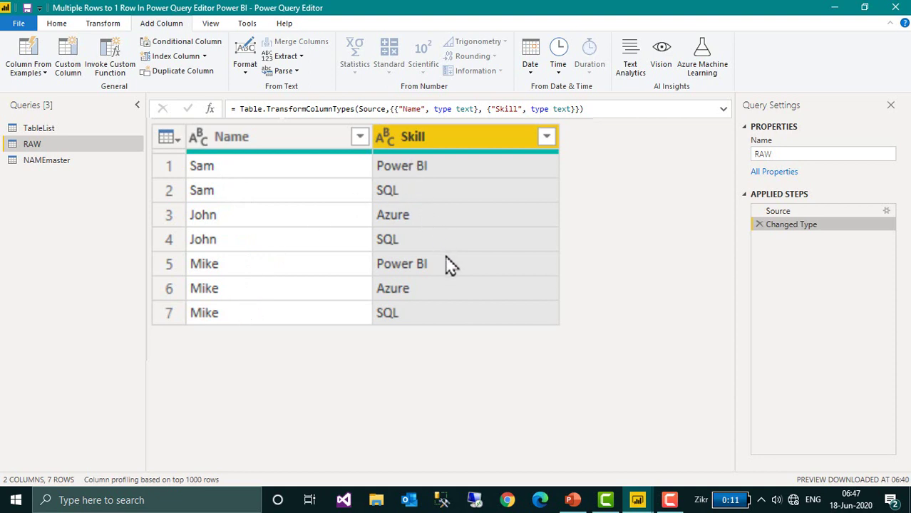
- Preview the finished TableList query, then go back to the RAW query's data
{"action": "left_click", "coordinate": [47, 128]}
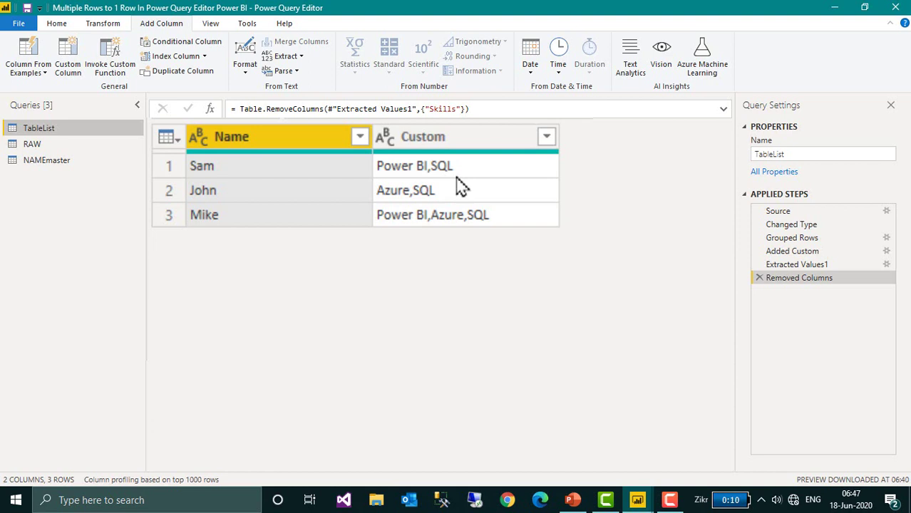
{"action": "left_click", "coordinate": [45, 148]}
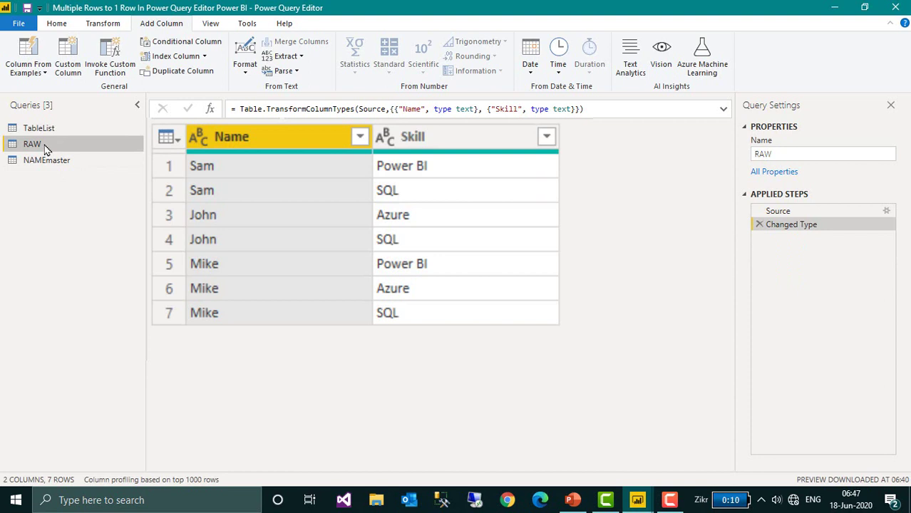
{"action": "left_click", "coordinate": [107, 24]}
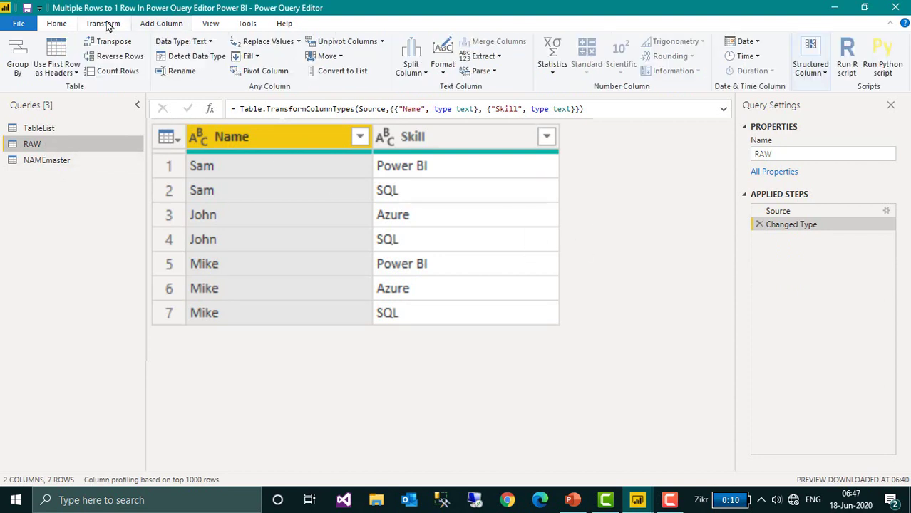
- Group RAW by Name into a new column named Custom using the All Rows operation
{"action": "left_click", "coordinate": [20, 57]}
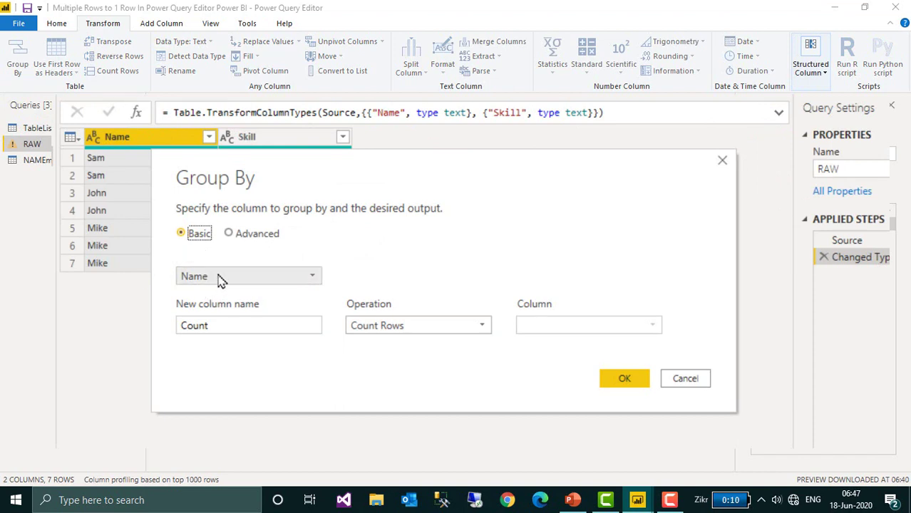
{"action": "left_click", "coordinate": [220, 278]}
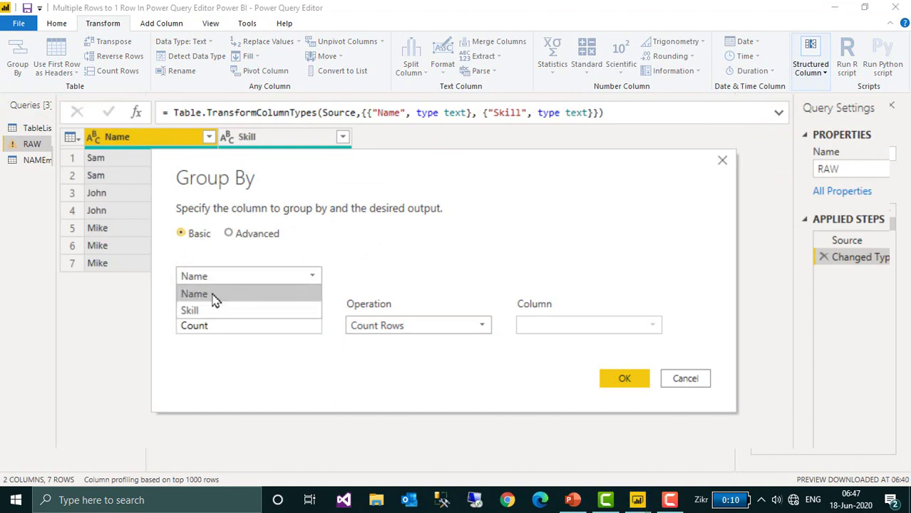
{"action": "left_click", "coordinate": [214, 295]}
{"action": "left_click_drag", "start_coordinate": [264, 167], "coordinate": [399, 139]}
{"action": "left_click", "coordinate": [362, 292]}
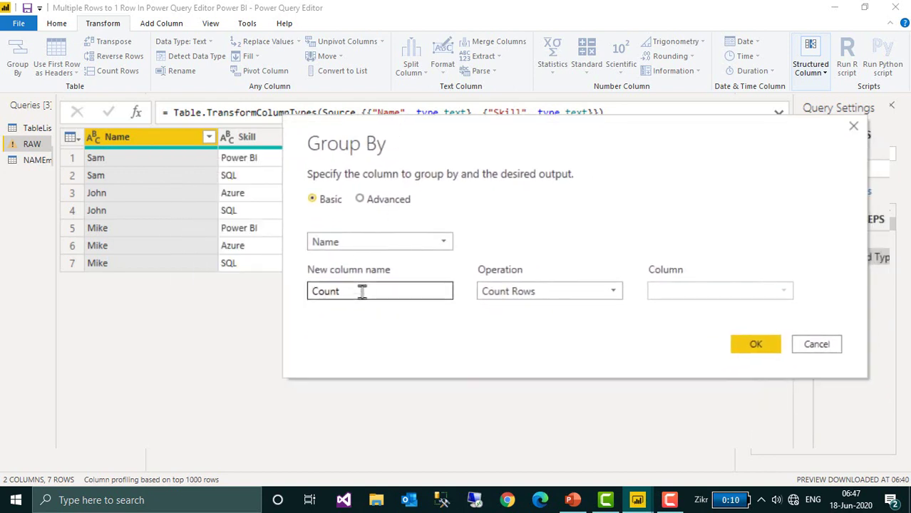
{"action": "double_click", "coordinate": [366, 290]}
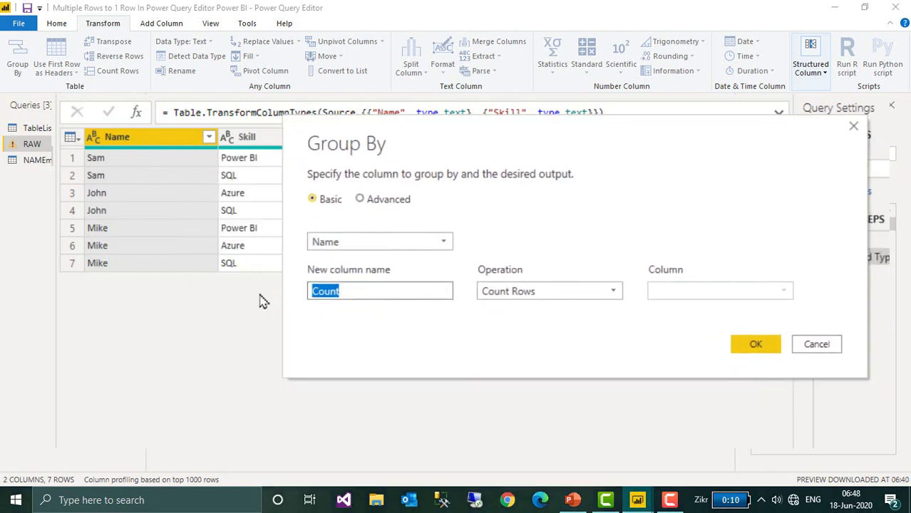
{"action": "type", "text": "Custom"}
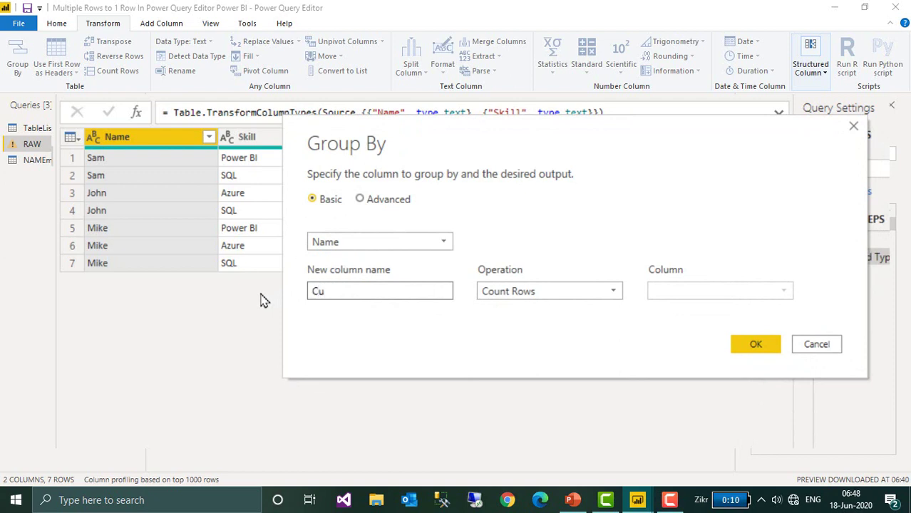
{"action": "left_click", "coordinate": [542, 293]}
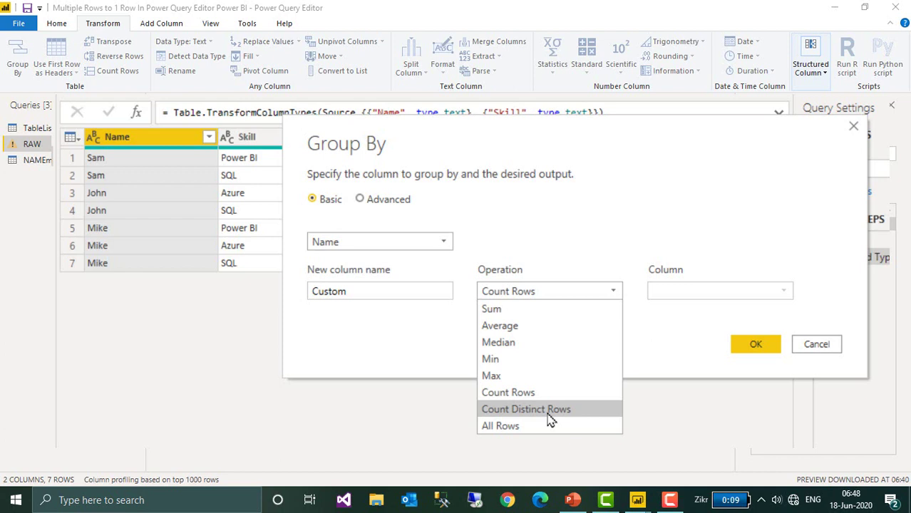
{"action": "left_click", "coordinate": [500, 426]}
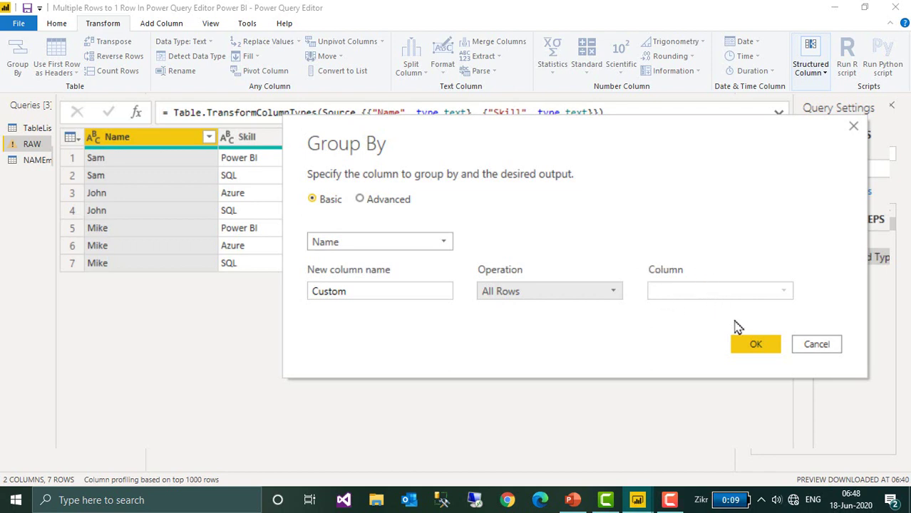
{"action": "left_click", "coordinate": [760, 344]}
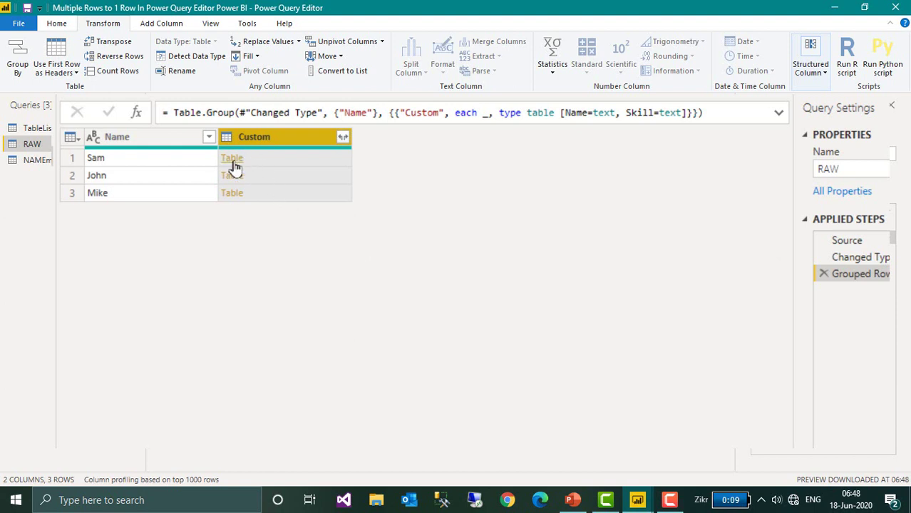
{"action": "left_click", "coordinate": [343, 138]}
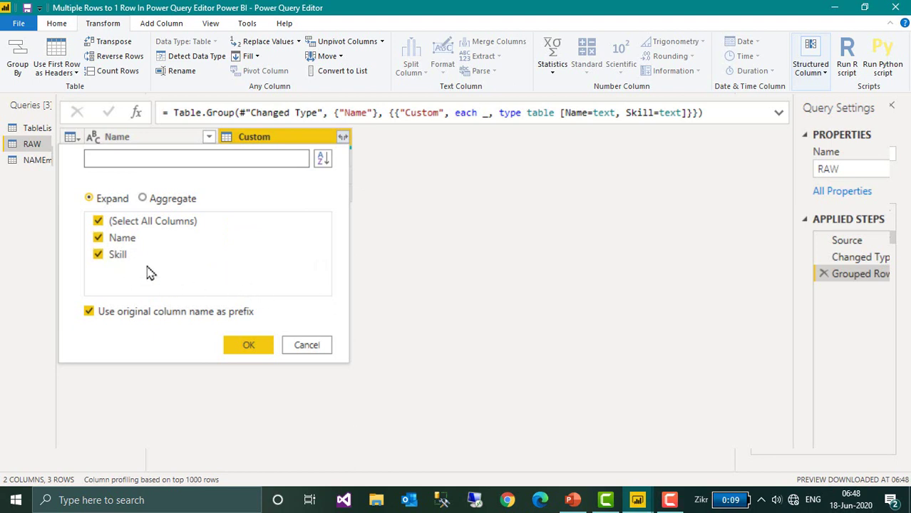
{"action": "left_click", "coordinate": [307, 346]}
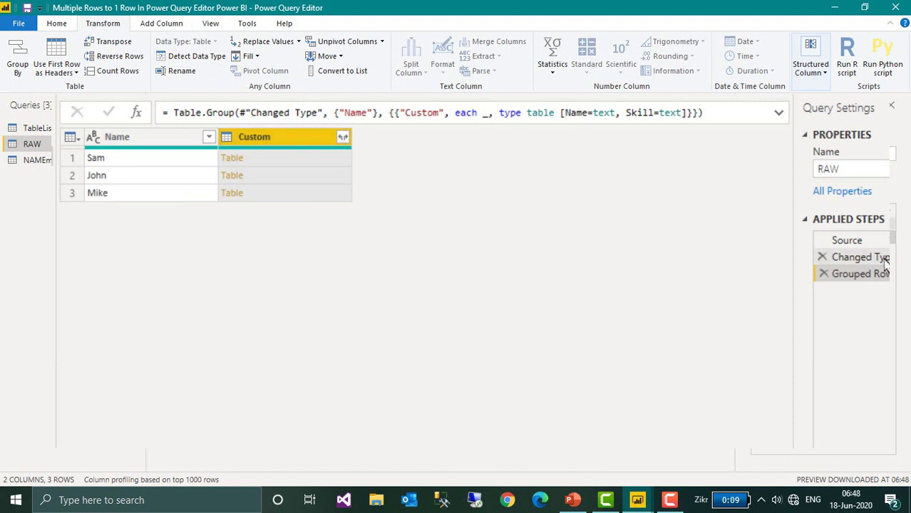
{"action": "left_click", "coordinate": [860, 257]}
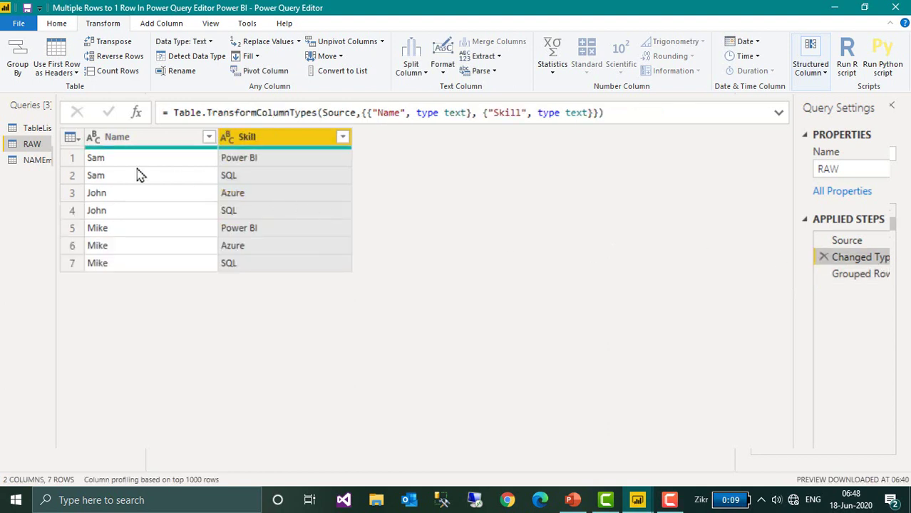
{"action": "left_click", "coordinate": [860, 273]}
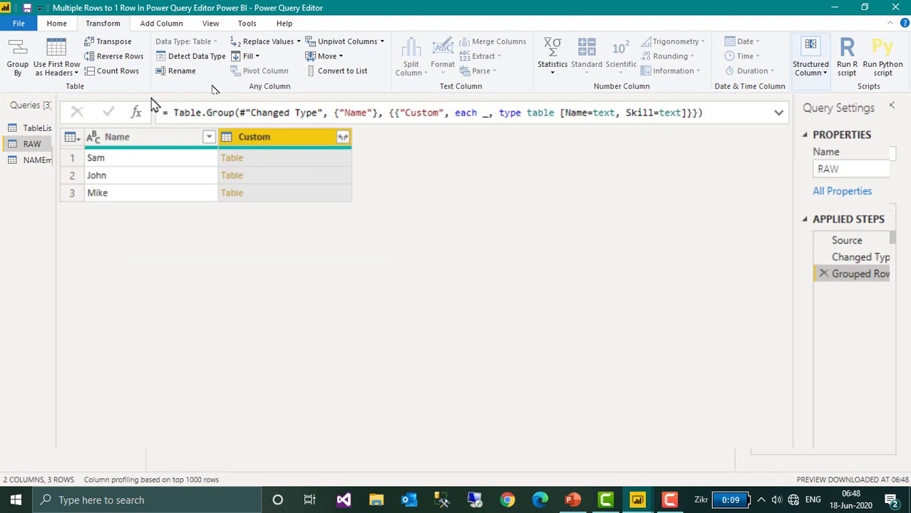
- Start a new custom column named SkillRow
{"action": "left_click", "coordinate": [149, 26]}
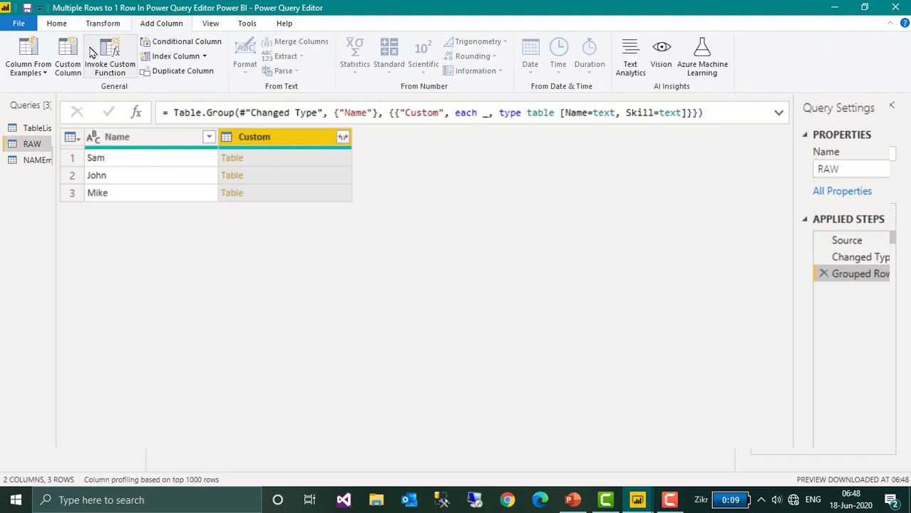
{"action": "left_click", "coordinate": [67, 58]}
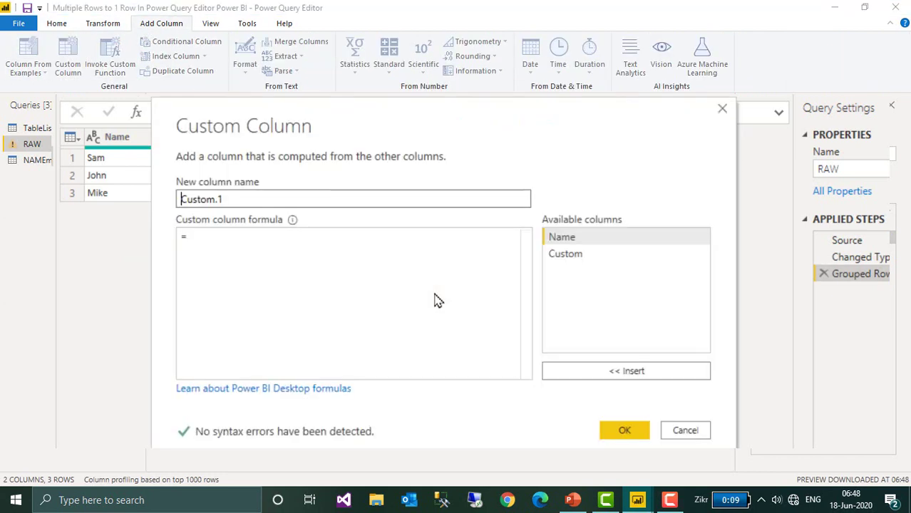
{"action": "double_click", "coordinate": [273, 199]}
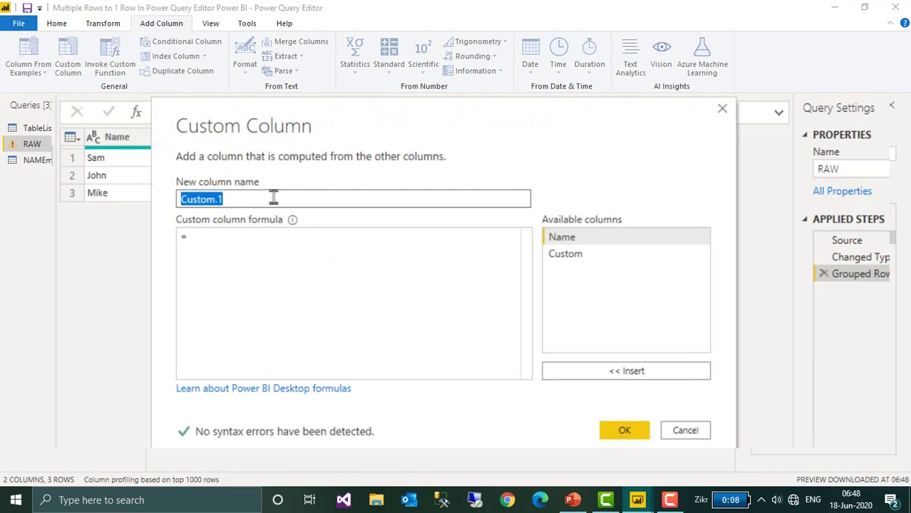
{"action": "type", "text": "Sk"}
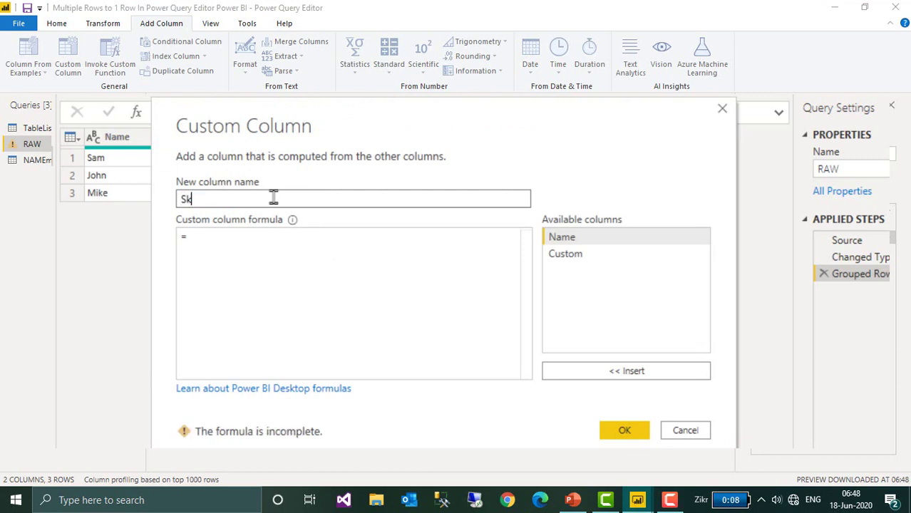
{"action": "type", "text": "illRow"}
- Give SkillRow the formula = Table.Column([Custom],"Skill") and create the column
{"action": "left_click", "coordinate": [377, 247]}
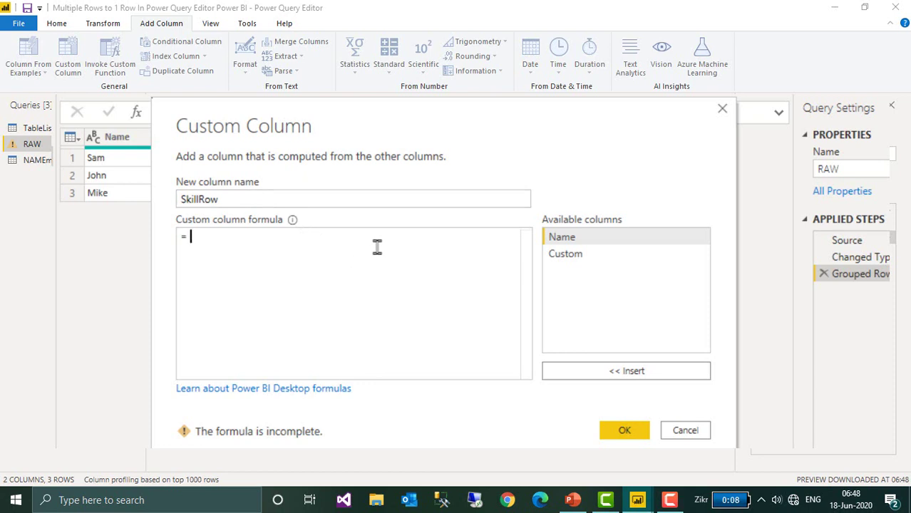
{"action": "type", "text": "tabl"}
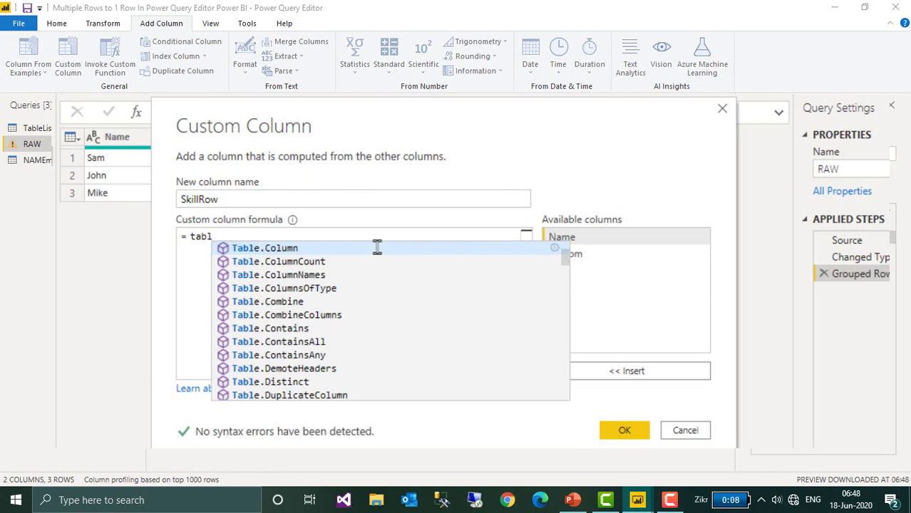
{"action": "key", "text": "Tab"}
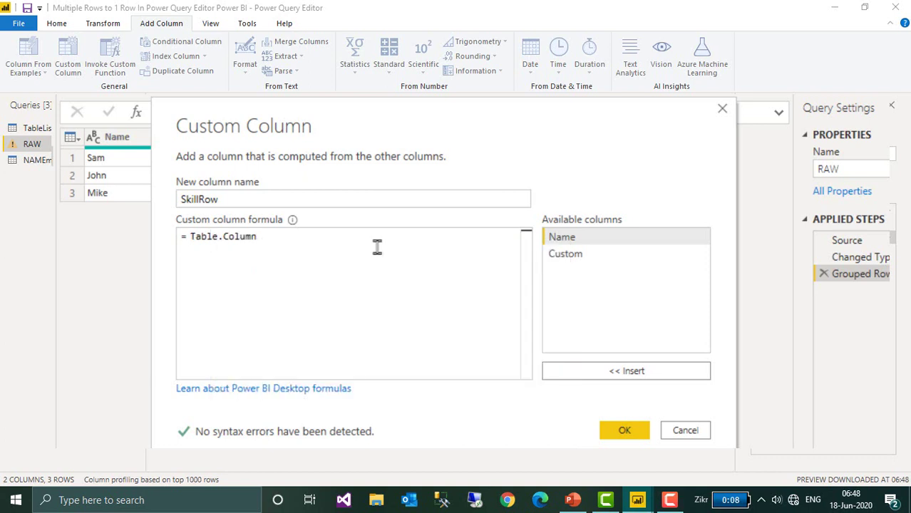
{"action": "type", "text": "("}
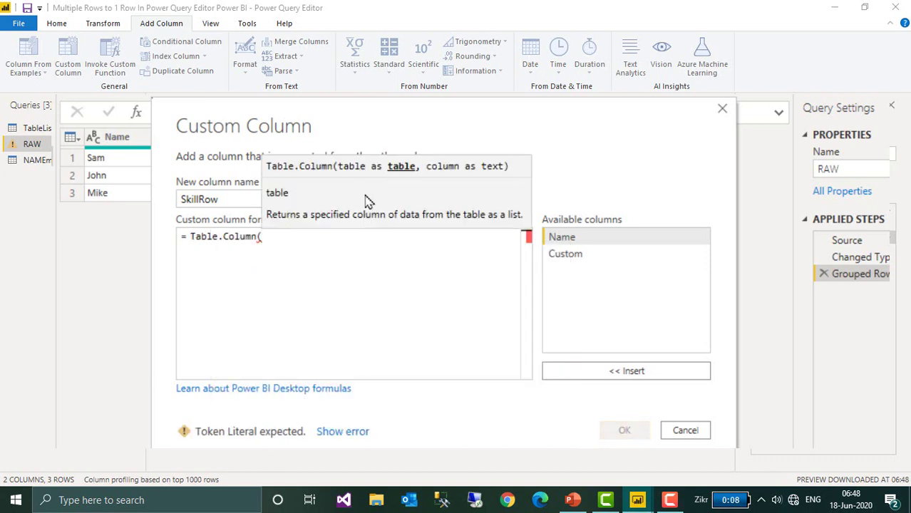
{"action": "left_click_drag", "start_coordinate": [430, 112], "coordinate": [606, 112]}
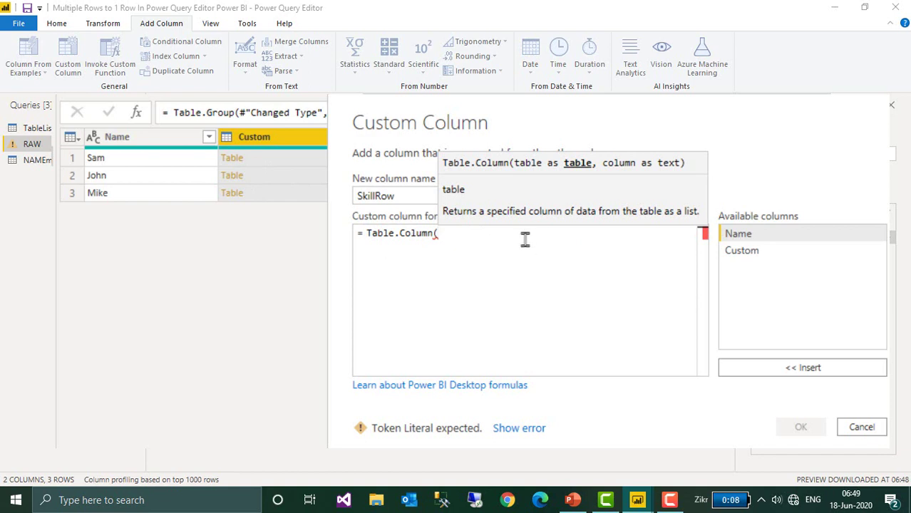
{"action": "type", "text": "["}
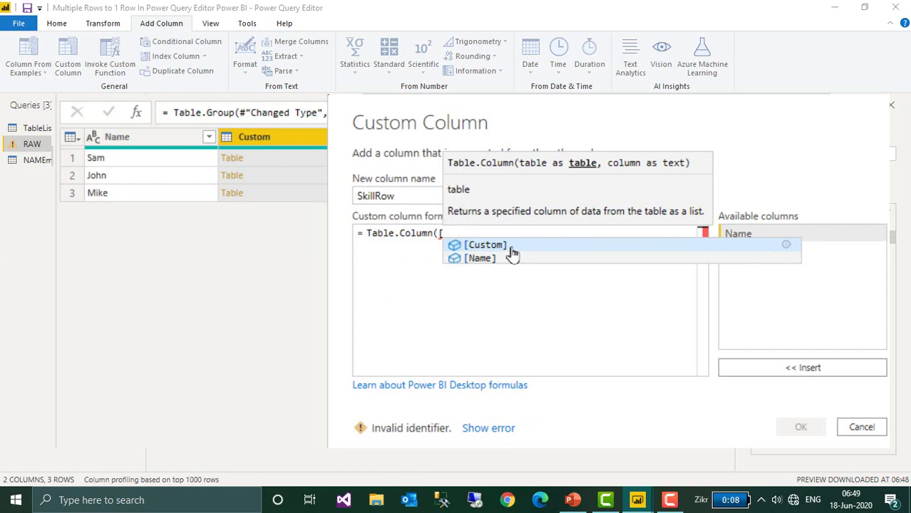
{"action": "left_click", "coordinate": [512, 246]}
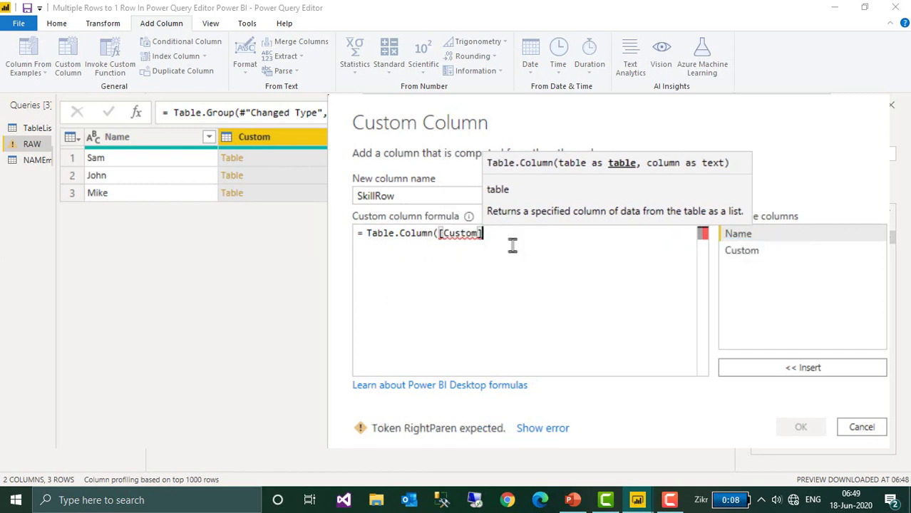
{"action": "type", "text": ",\""}
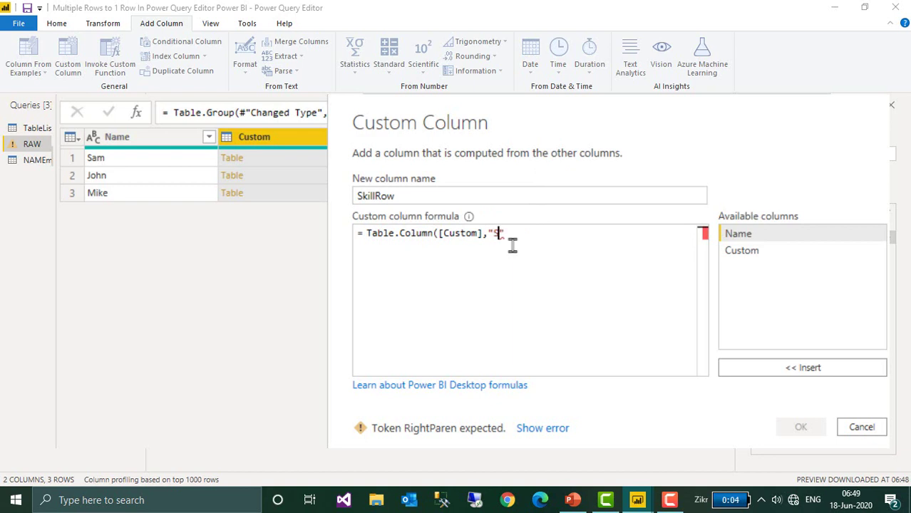
{"action": "type", "text": "Skill\")"}
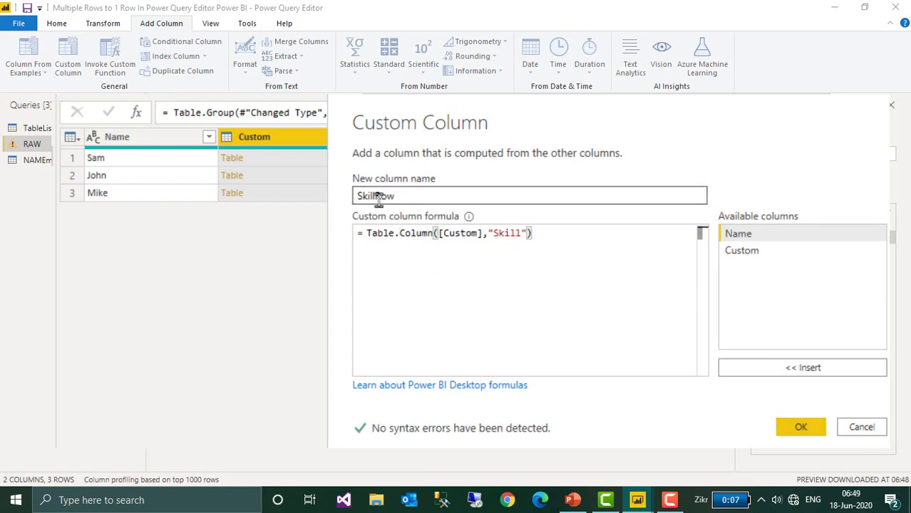
{"action": "left_click", "coordinate": [799, 432]}
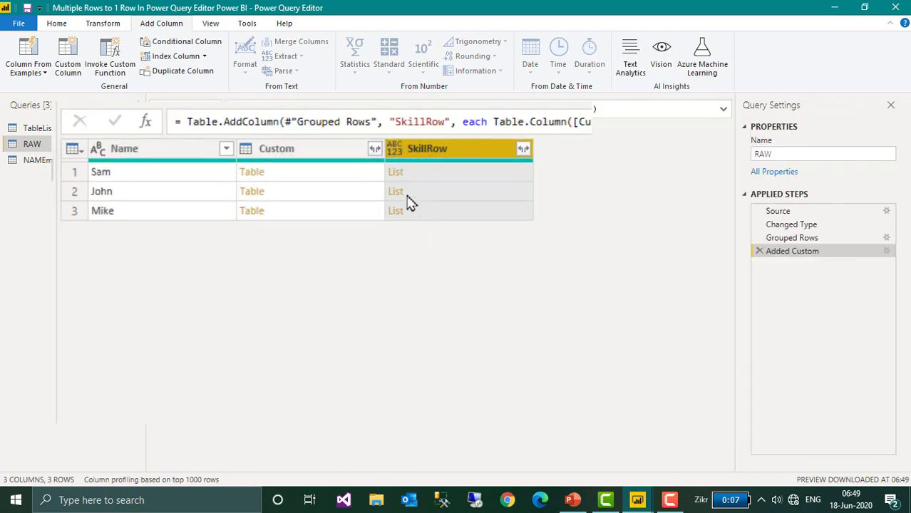
{"action": "left_click", "coordinate": [523, 150]}
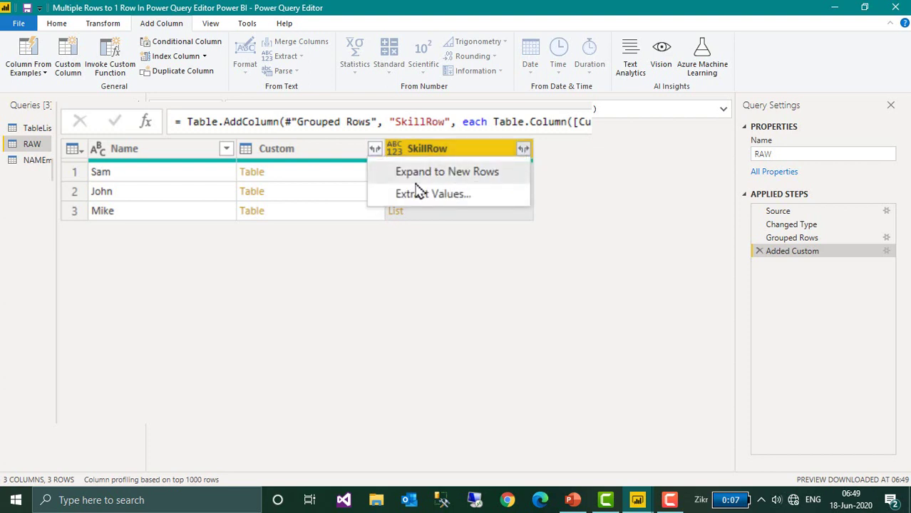
{"action": "left_click", "coordinate": [499, 175]}
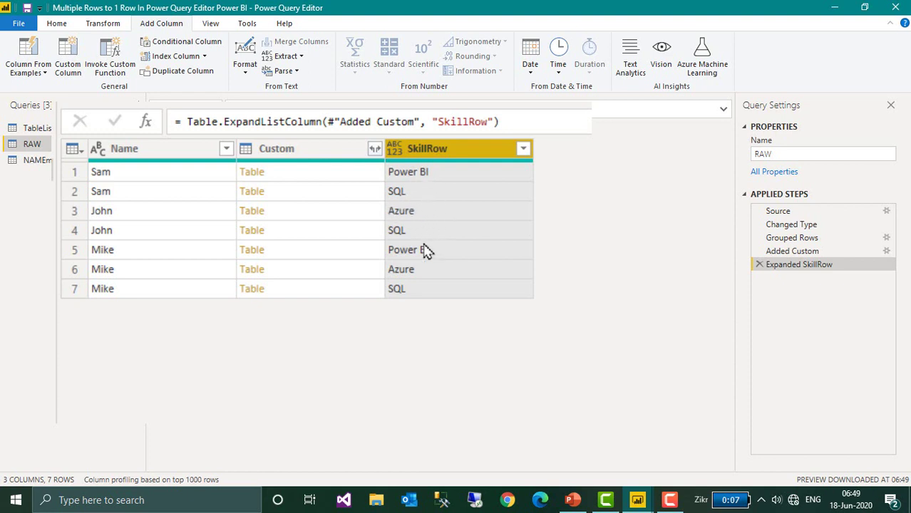
{"action": "left_click", "coordinate": [760, 265]}
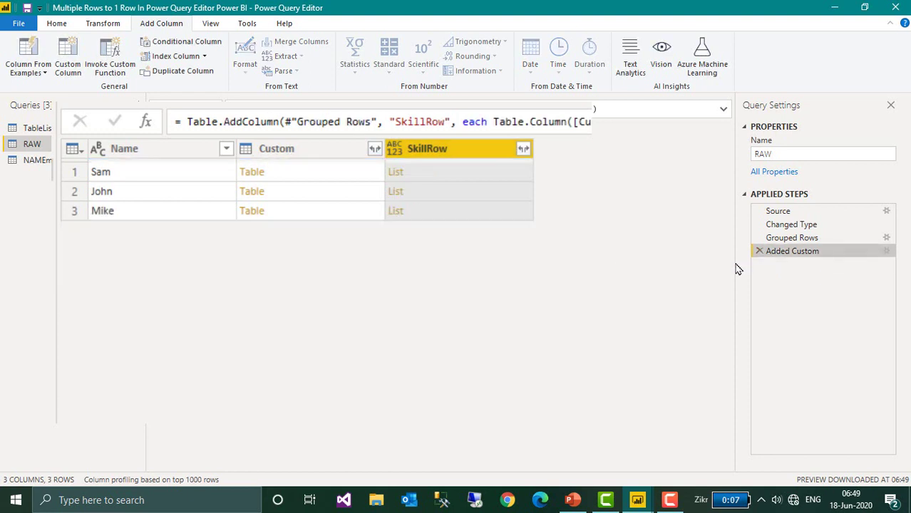
- Extract the SkillRow list values as text joined with a Comma delimiter
{"action": "left_click", "coordinate": [524, 150]}
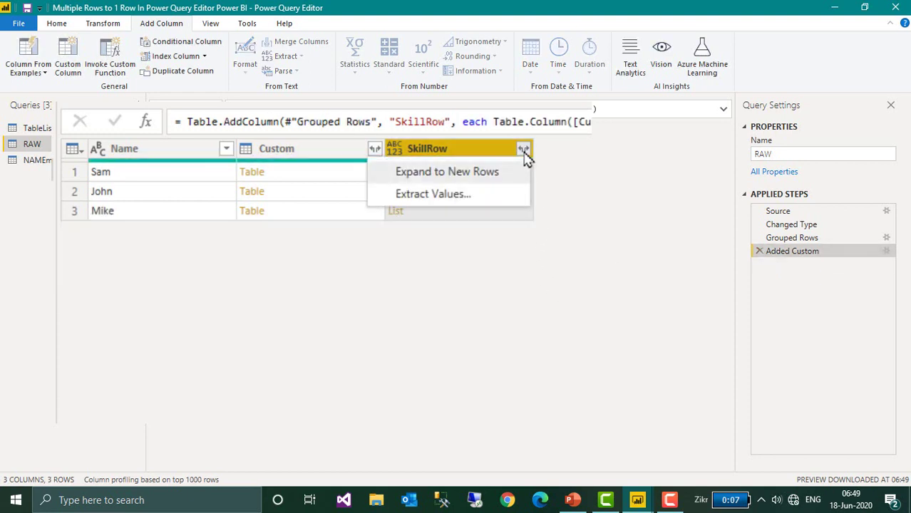
{"action": "left_click", "coordinate": [425, 204]}
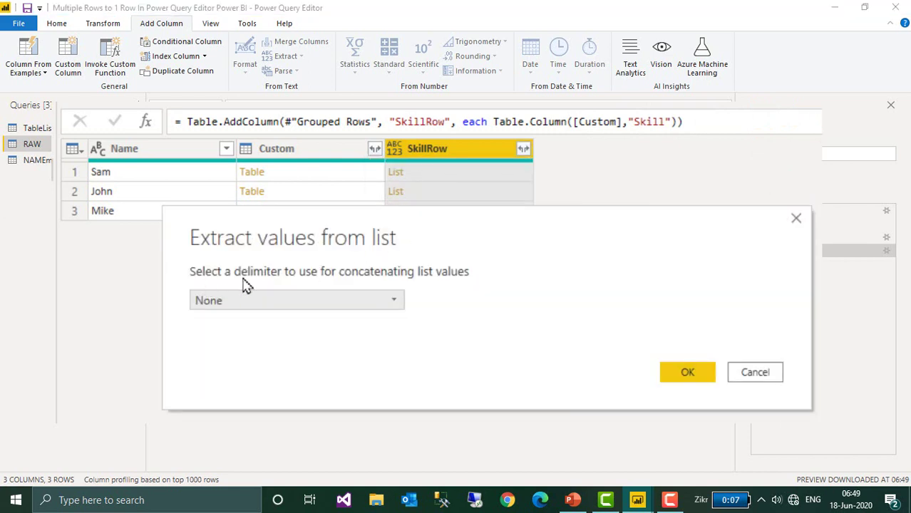
{"action": "left_click", "coordinate": [396, 306]}
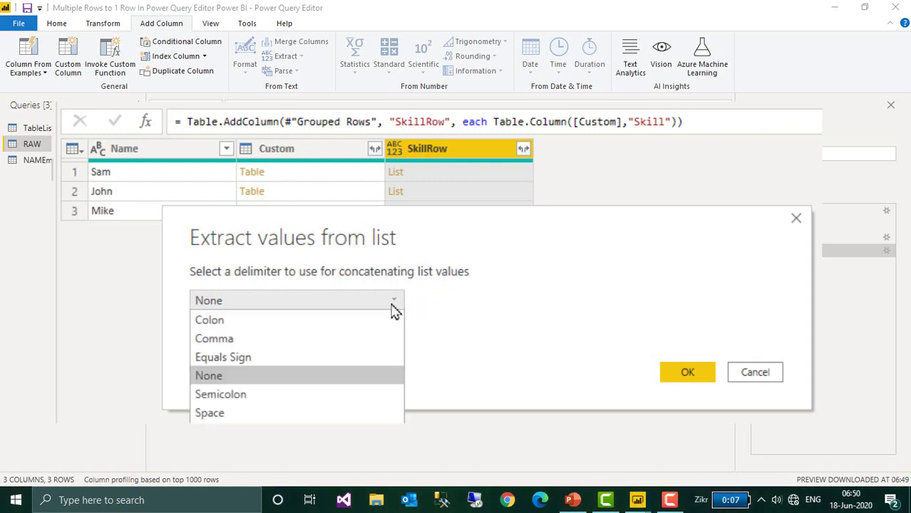
{"action": "left_click", "coordinate": [337, 340]}
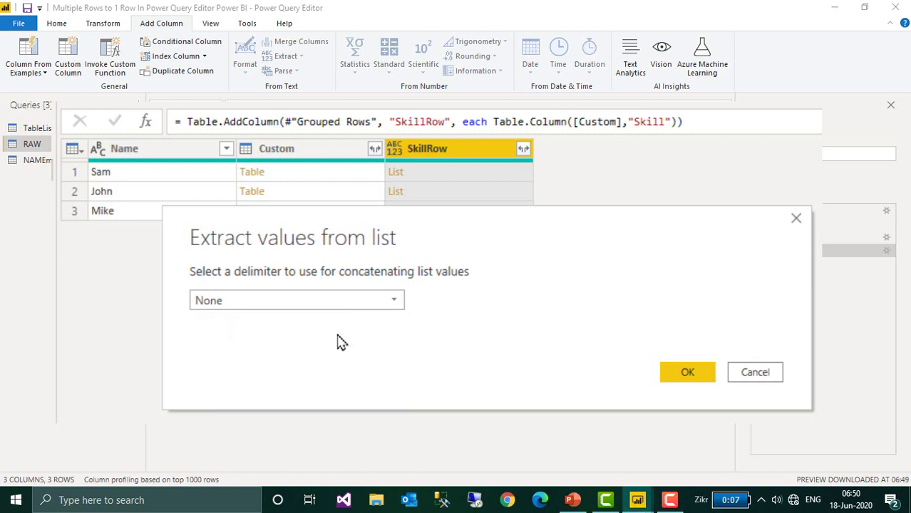
{"action": "left_click", "coordinate": [679, 380]}
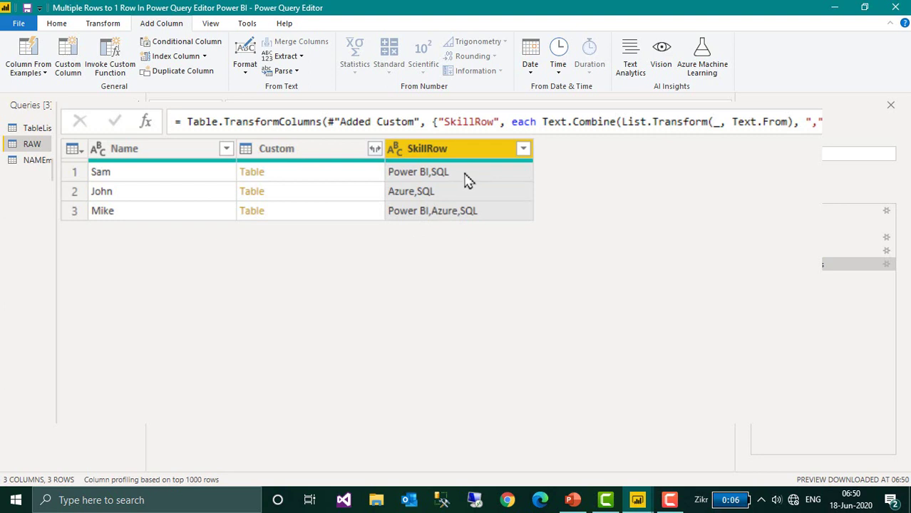
- Remove the Custom column, then view the seven original Name and Skill rows at the Changed Type step
{"action": "right_click", "coordinate": [316, 157]}
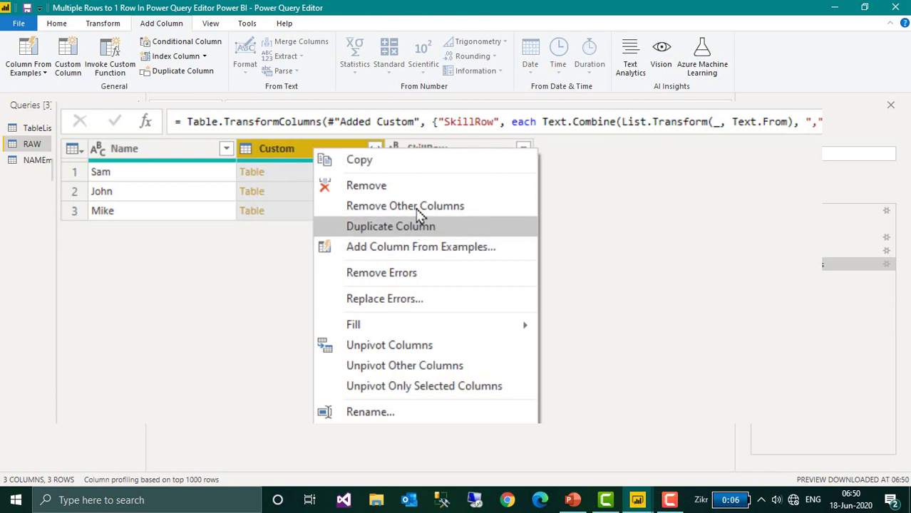
{"action": "left_click", "coordinate": [426, 187]}
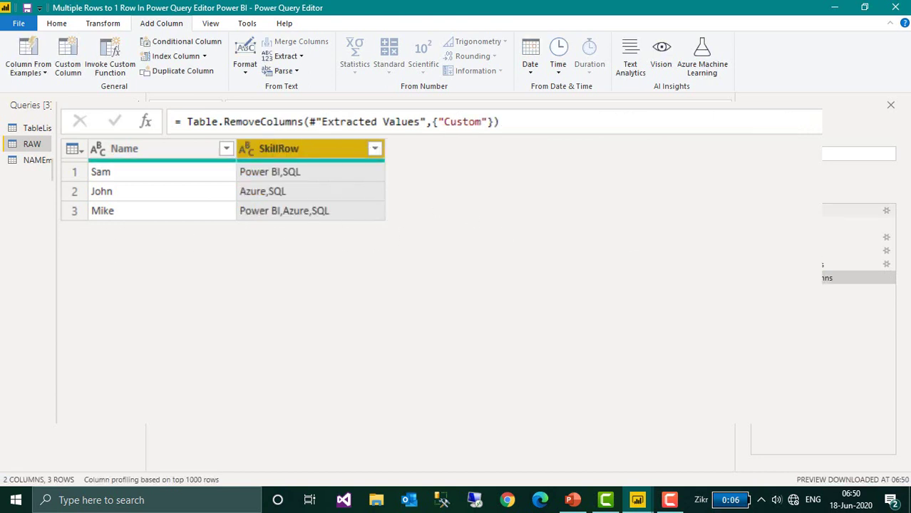
{"action": "left_click", "coordinate": [855, 224]}
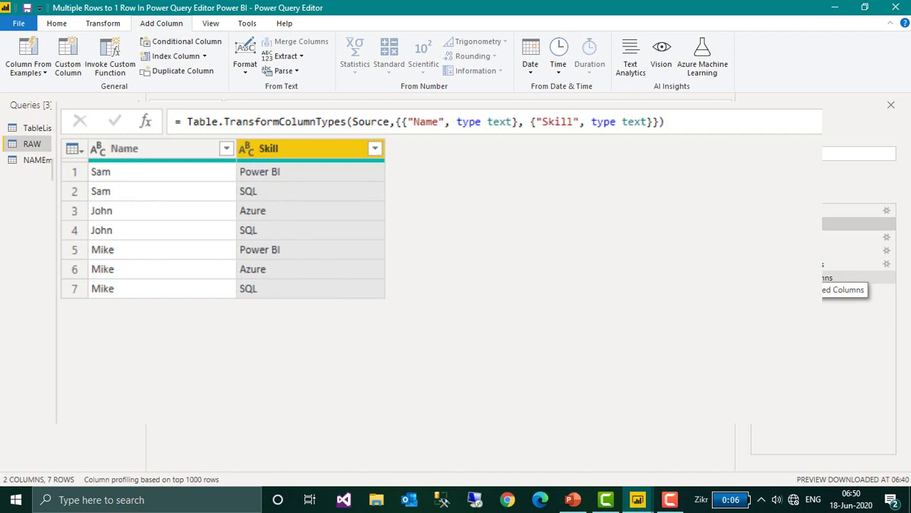
- Select the Removed Columns step to show the three rows of Name with comma-joined SkillRow text
{"action": "left_click", "coordinate": [855, 278]}
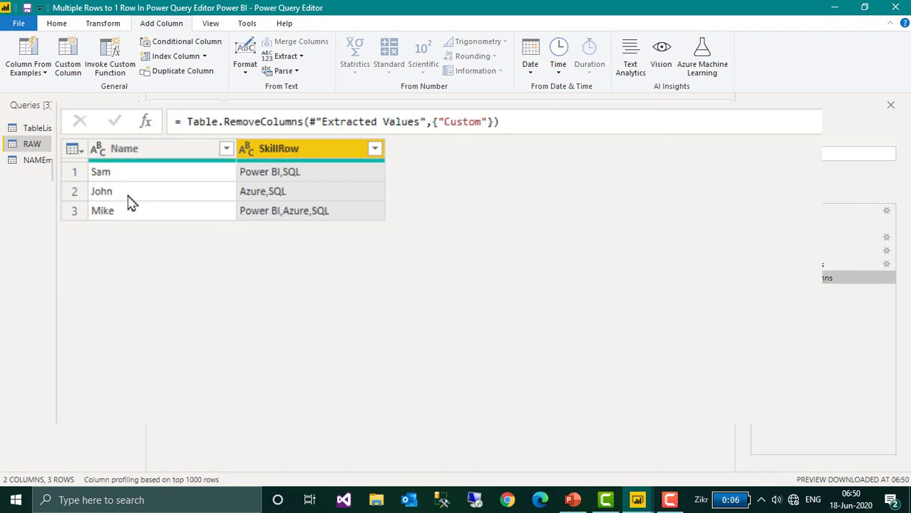